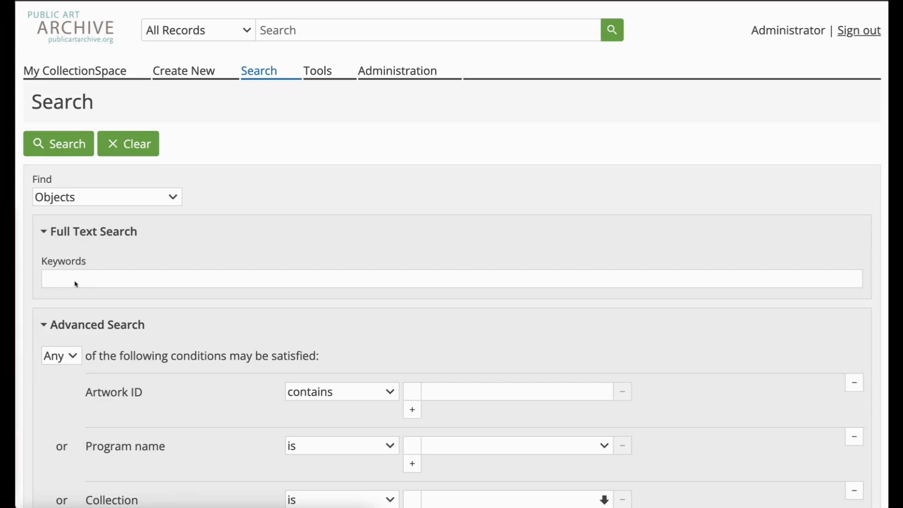
# Step: Search all object records without keywords and open TEST.004, Ferdinand, from the results
pyautogui.click(73, 282)
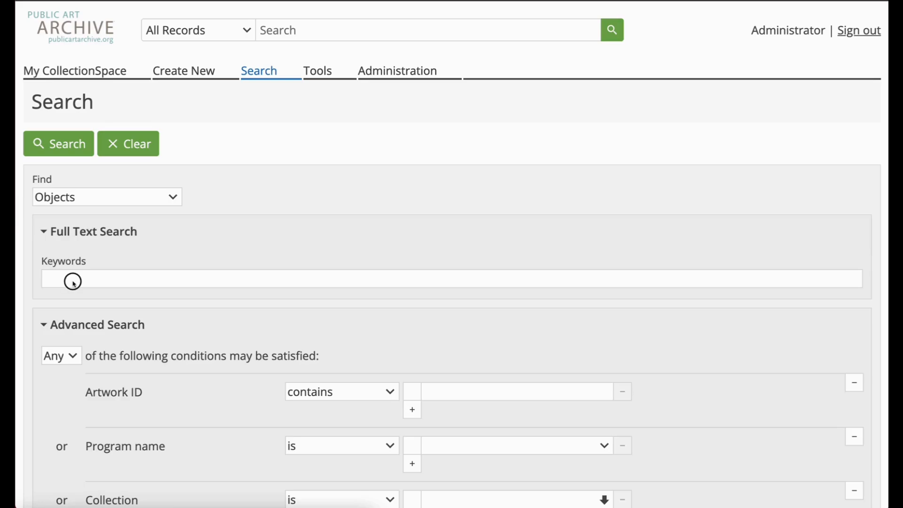
pyautogui.press('Return')
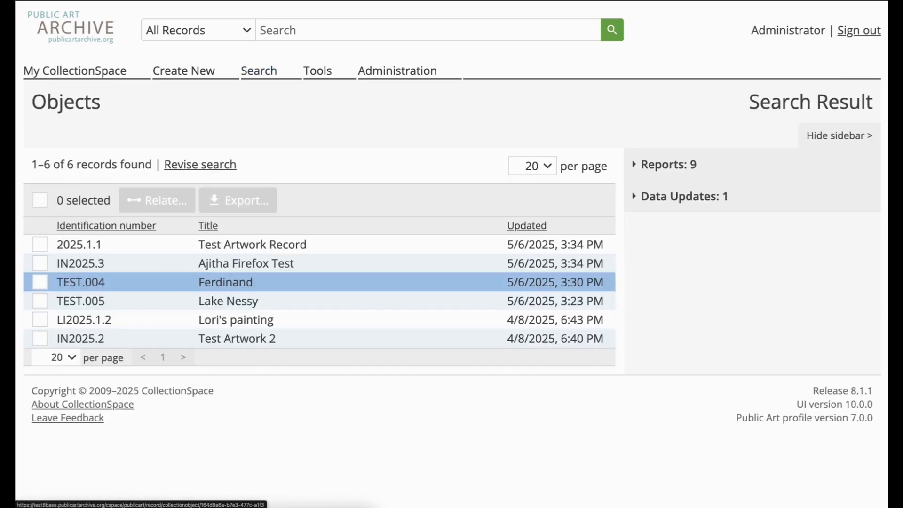
pyautogui.click(151, 285)
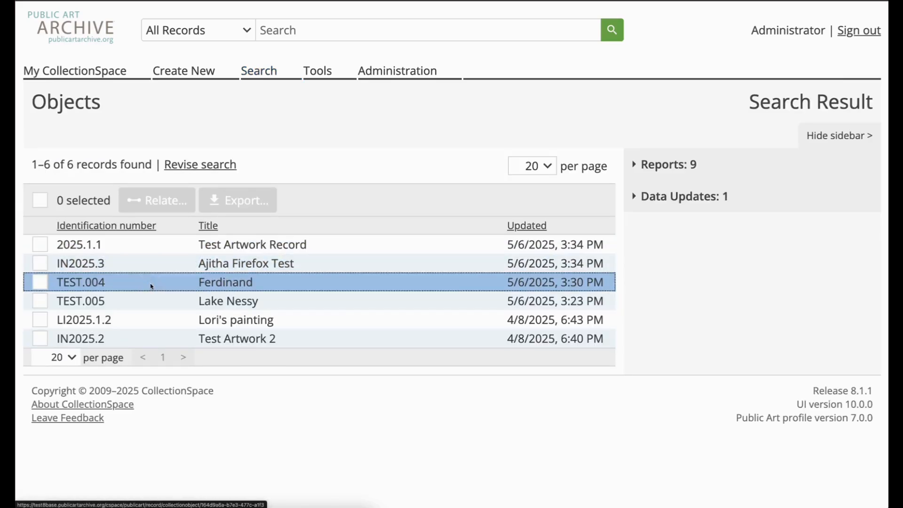
# Step: Fill in the object count with value 5, unit wall(s) and type inventory count
pyautogui.scroll(-2, 133, 292)
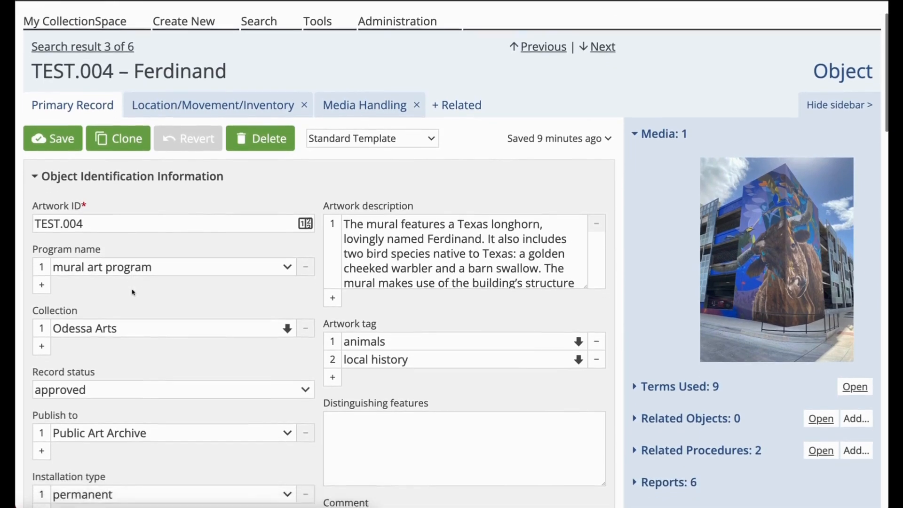
pyautogui.scroll(-10, 132, 292)
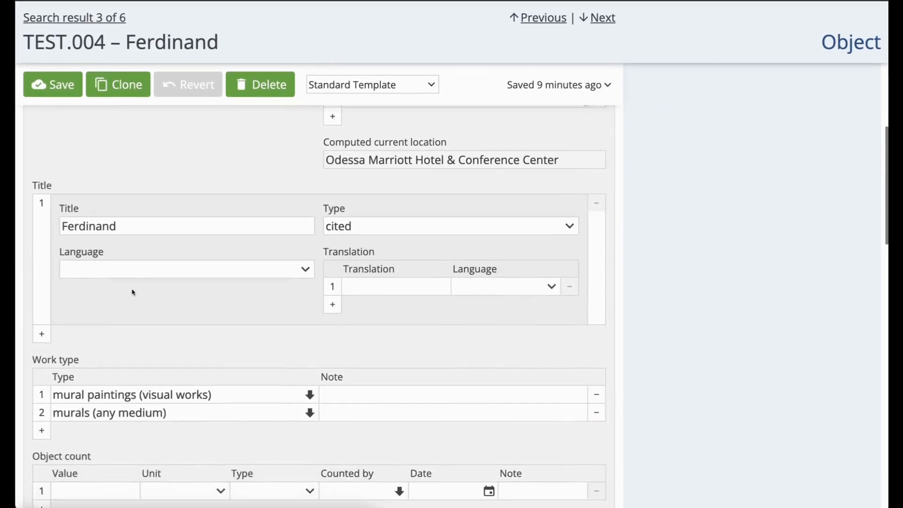
pyautogui.scroll(-4, 132, 292)
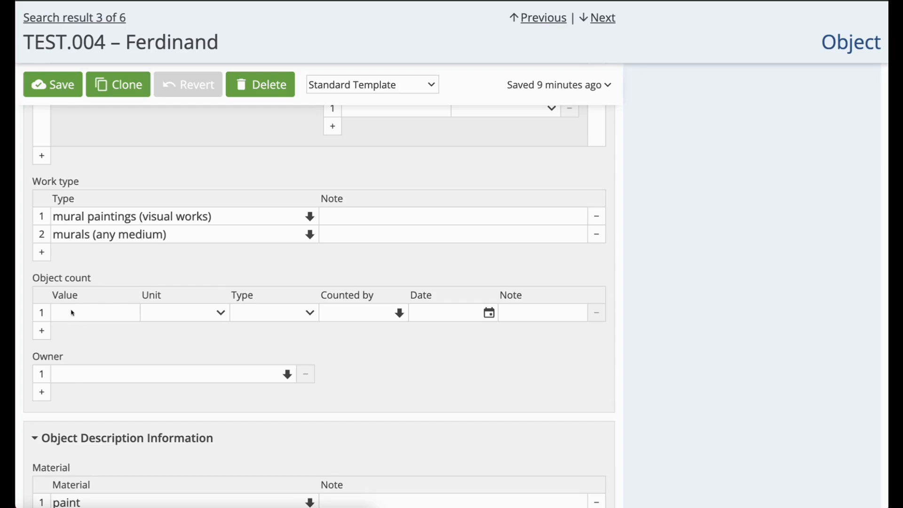
pyautogui.moveTo(33, 278); pyautogui.dragTo(92, 280)
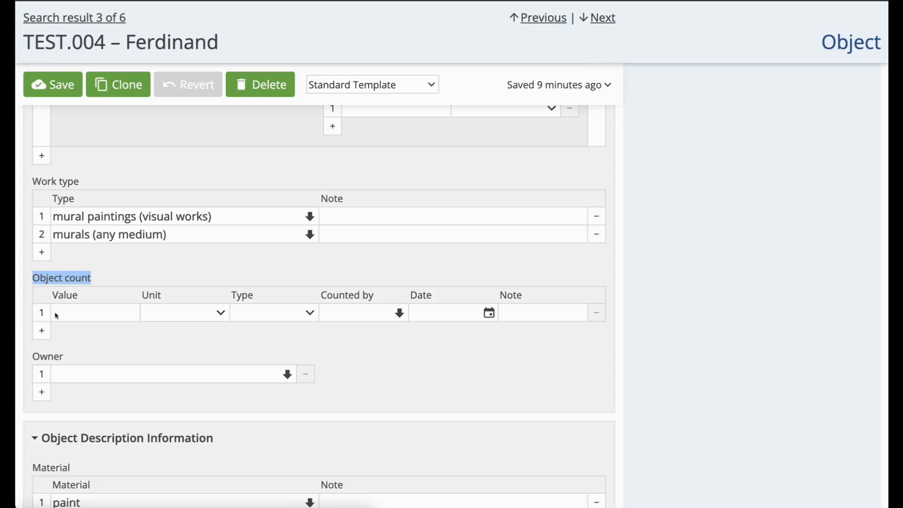
pyautogui.click(56, 315)
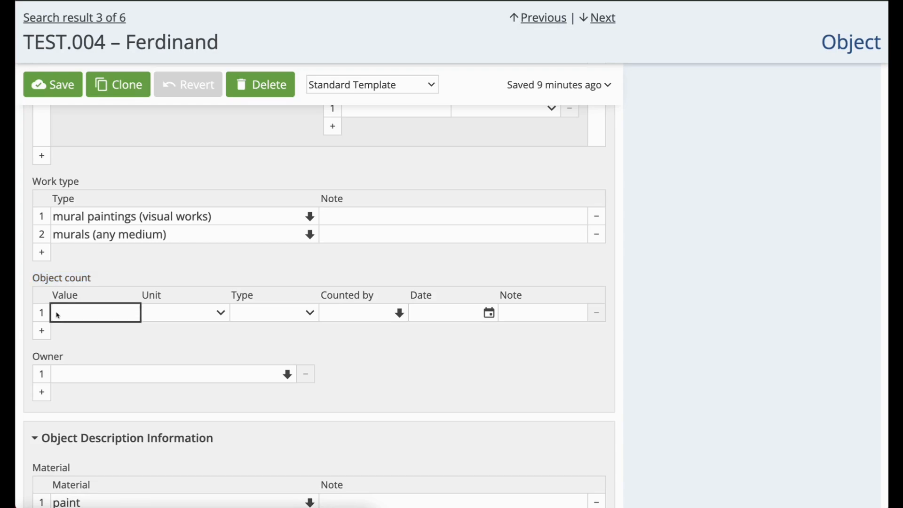
pyautogui.write('5')
pyautogui.click(158, 315)
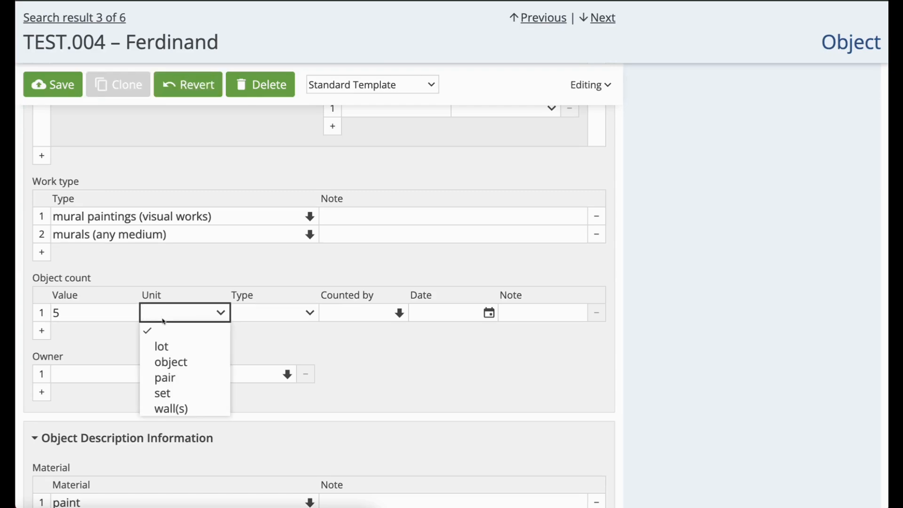
pyautogui.click(189, 409)
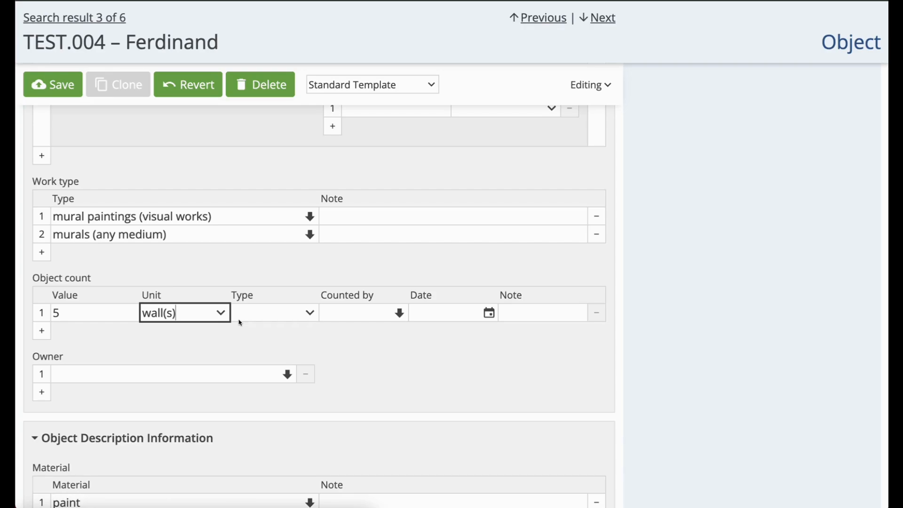
pyautogui.click(242, 312)
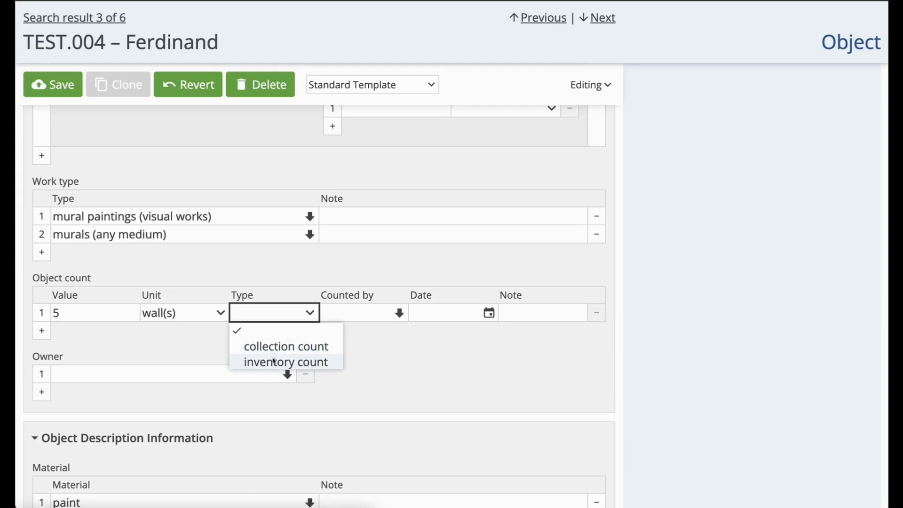
pyautogui.click(273, 361)
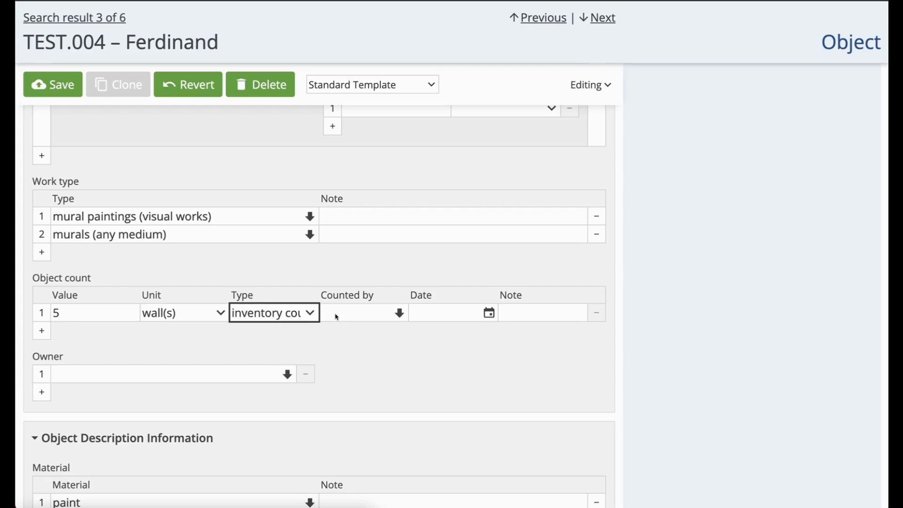
# Step: Set the object count's Counted by field to the matching staff person and its date to 2025-05-05
pyautogui.click(336, 315)
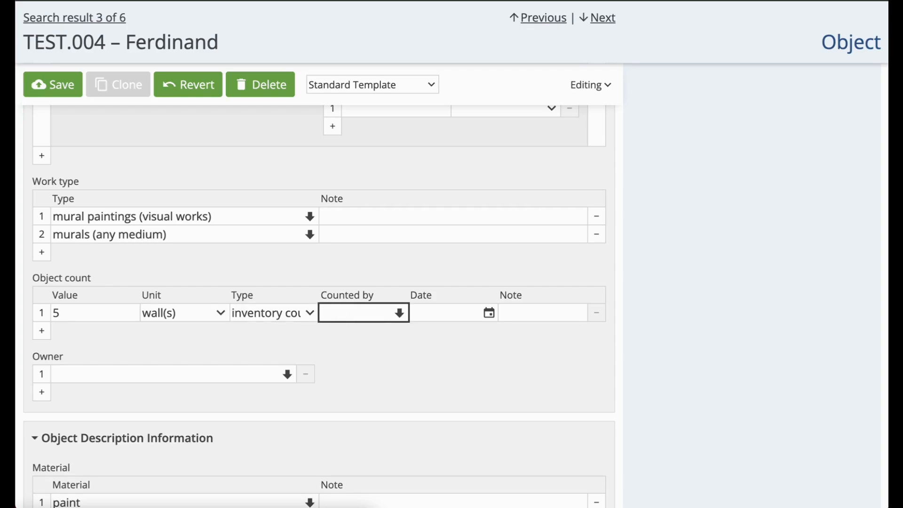
pyautogui.write('Alis')
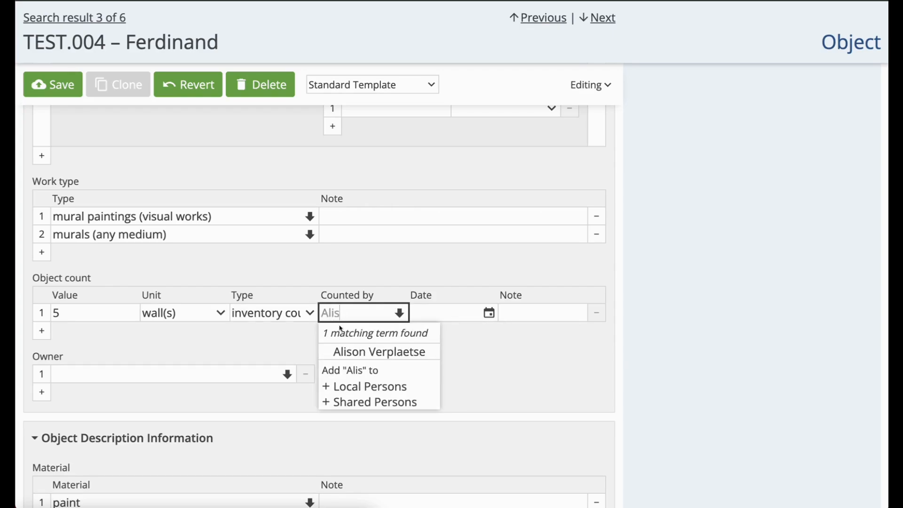
pyautogui.click(341, 353)
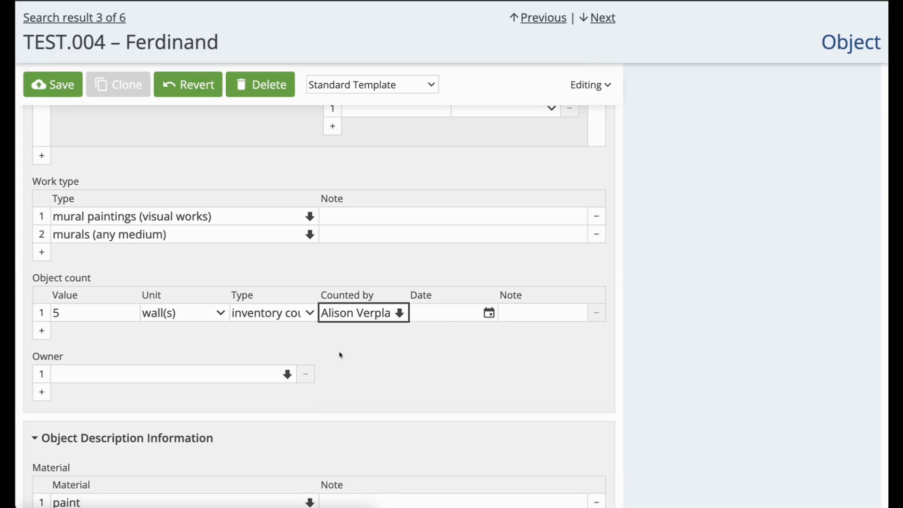
pyautogui.click(421, 317)
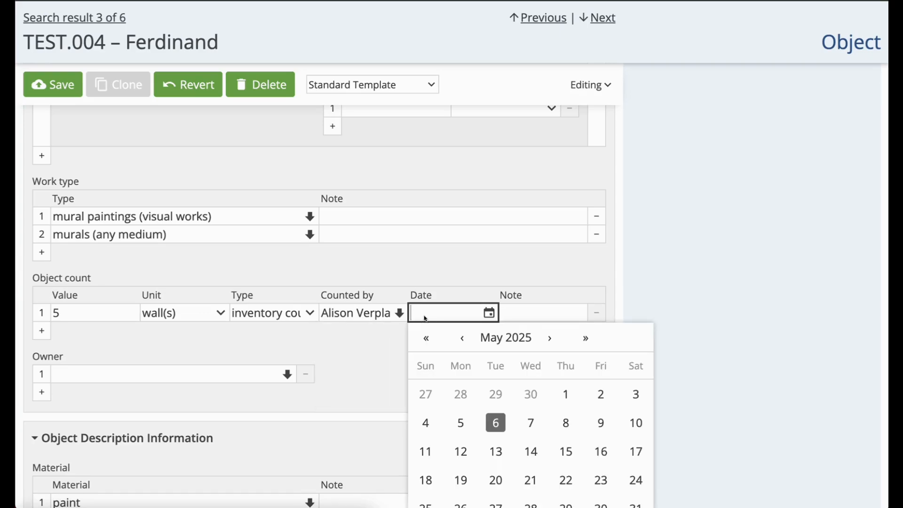
pyautogui.click(465, 425)
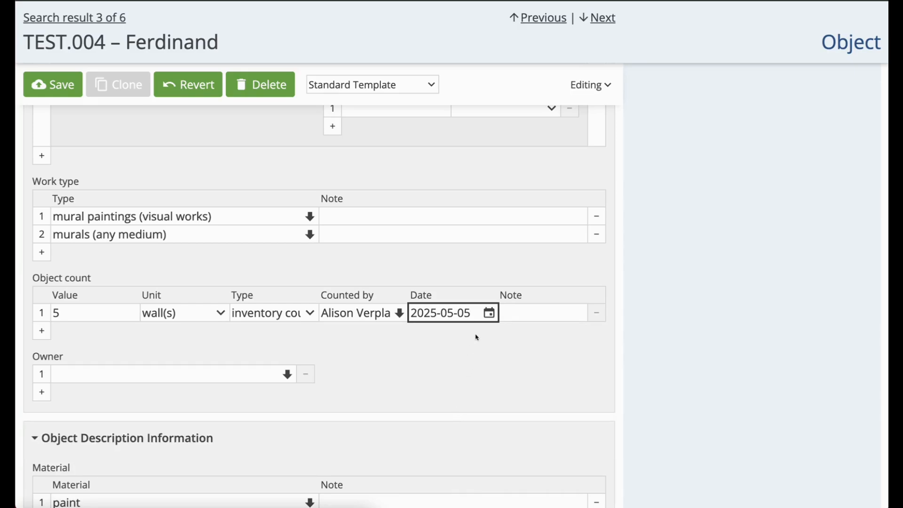
# Step: Enter "2025 mural inventory" as the note of the object count
pyautogui.click(519, 317)
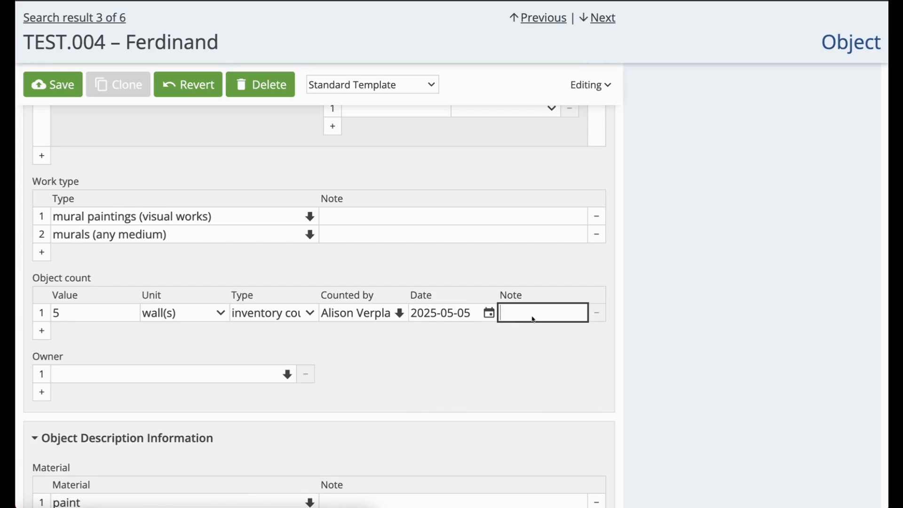
pyautogui.write('2025 mural inven')
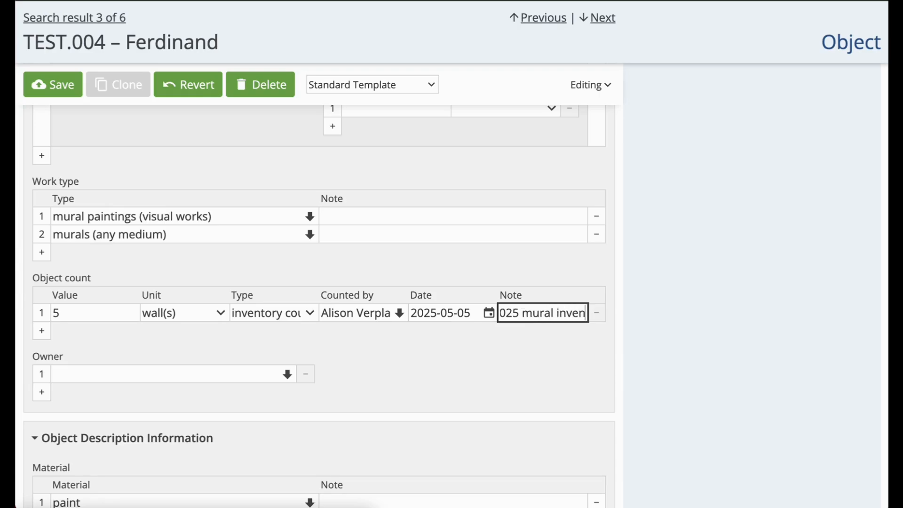
pyautogui.write('tory')
pyautogui.press('Tab')
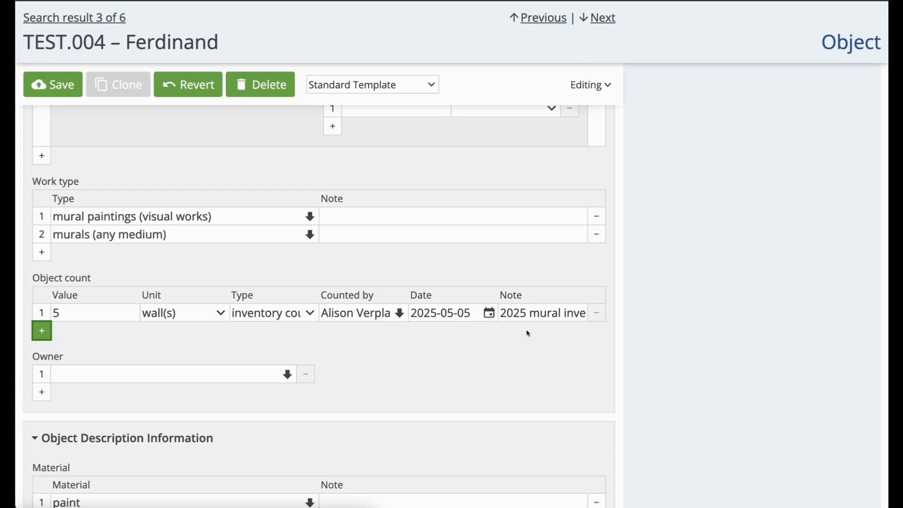
# Step: Fill in the first annotation with type notes, date 2025-05-06 and the matching person as author
pyautogui.scroll(-5, 485, 344)
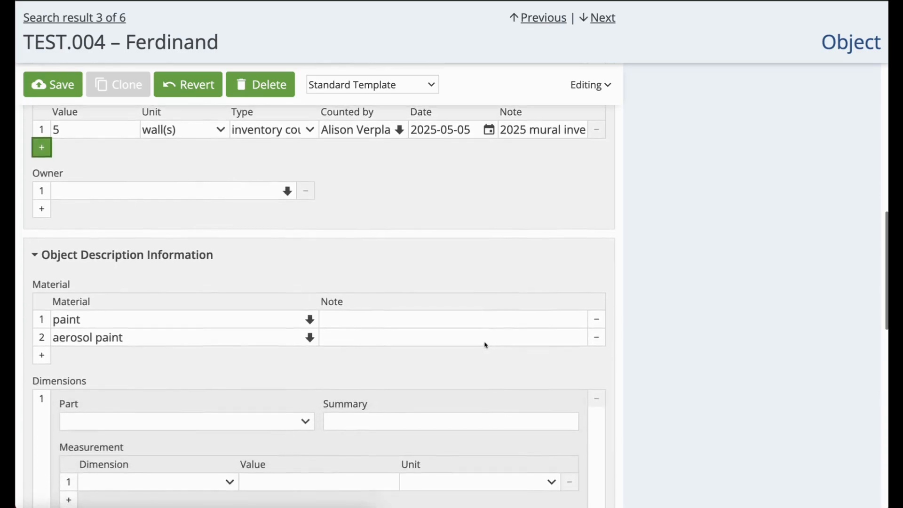
pyautogui.scroll(-9, 485, 345)
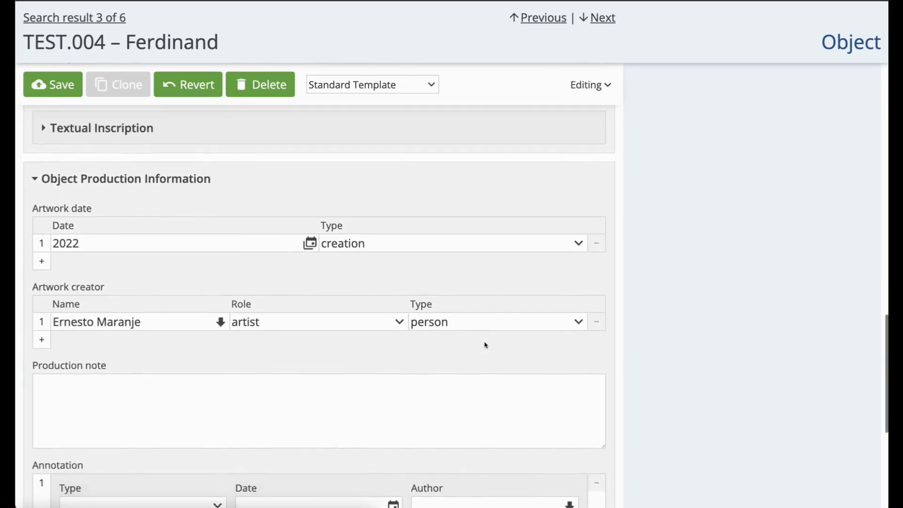
pyautogui.scroll(-5, 485, 345)
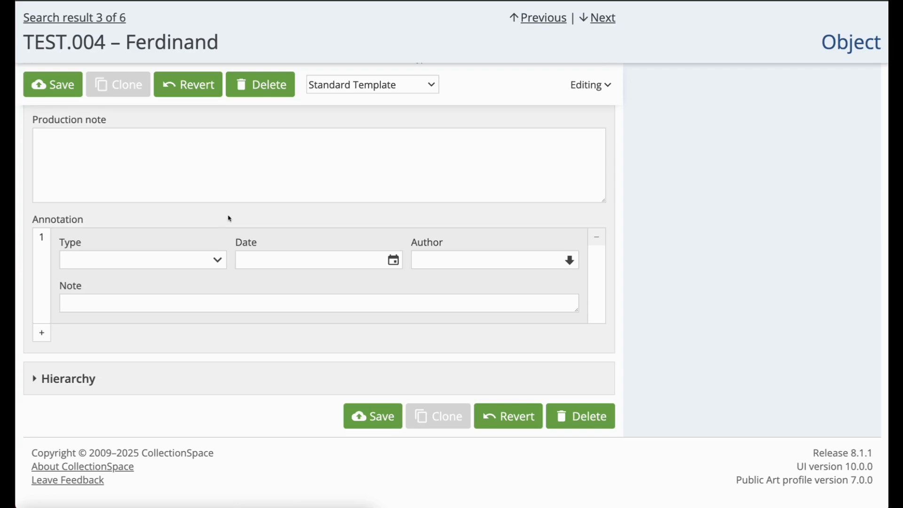
pyautogui.click(217, 261)
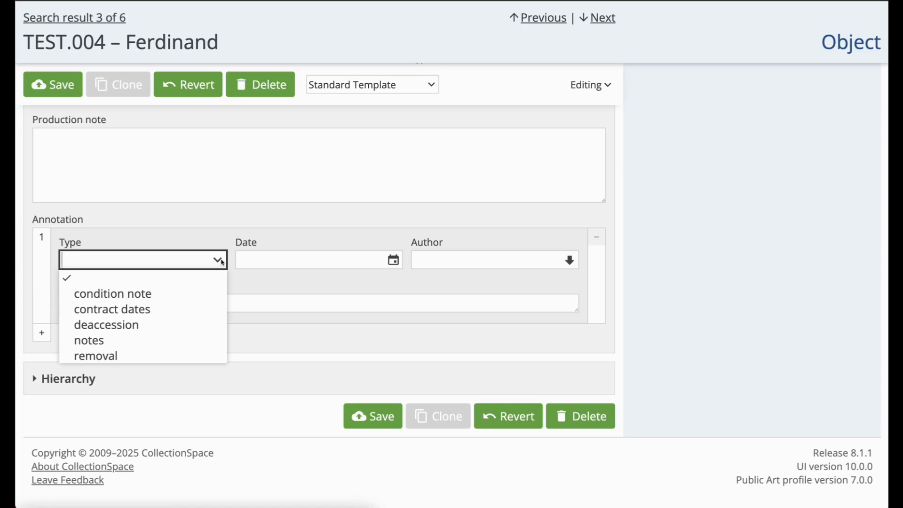
pyautogui.click(196, 344)
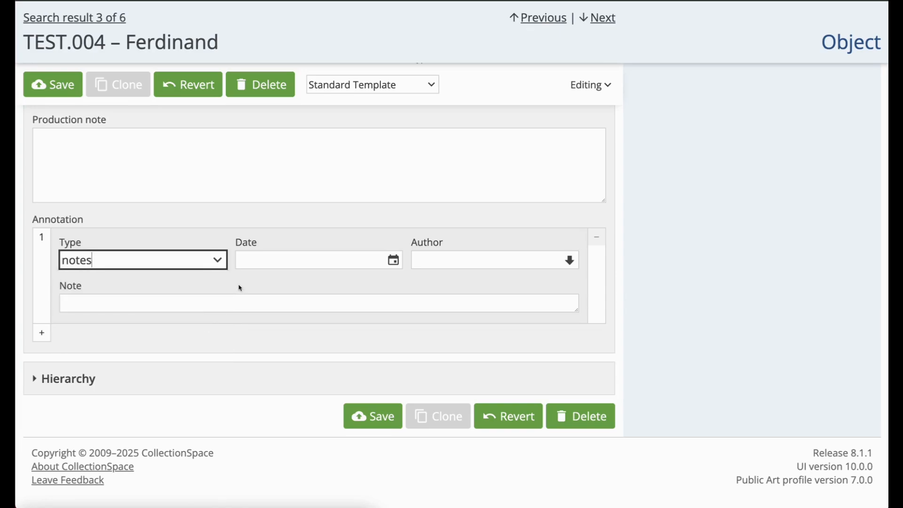
pyautogui.click(272, 260)
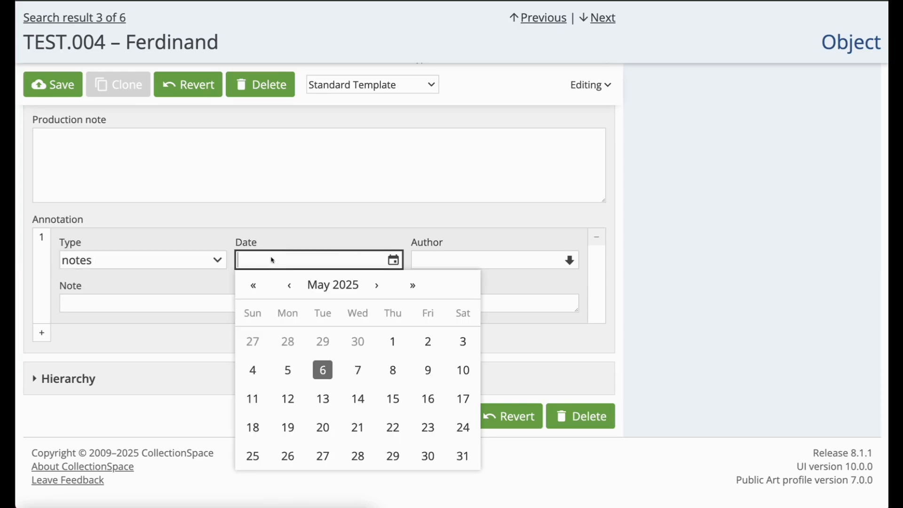
pyautogui.click(319, 371)
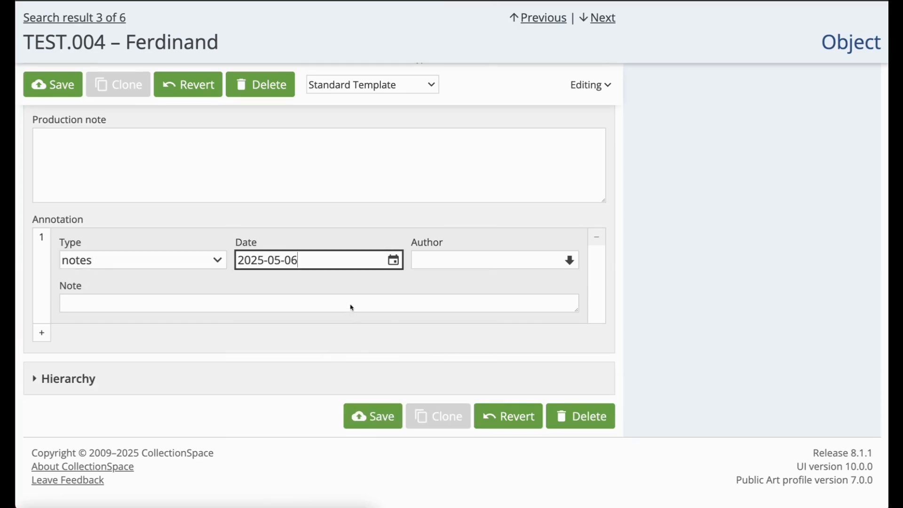
pyautogui.click(423, 259)
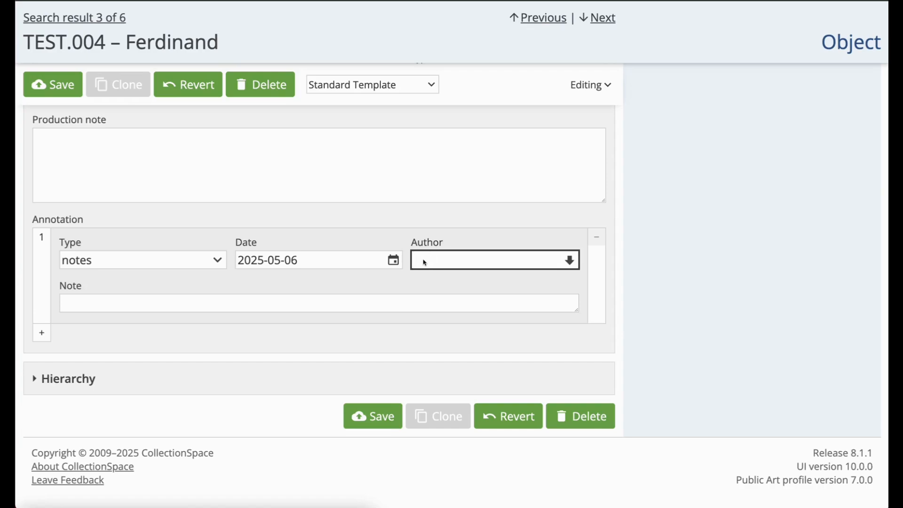
pyautogui.write('Alison')
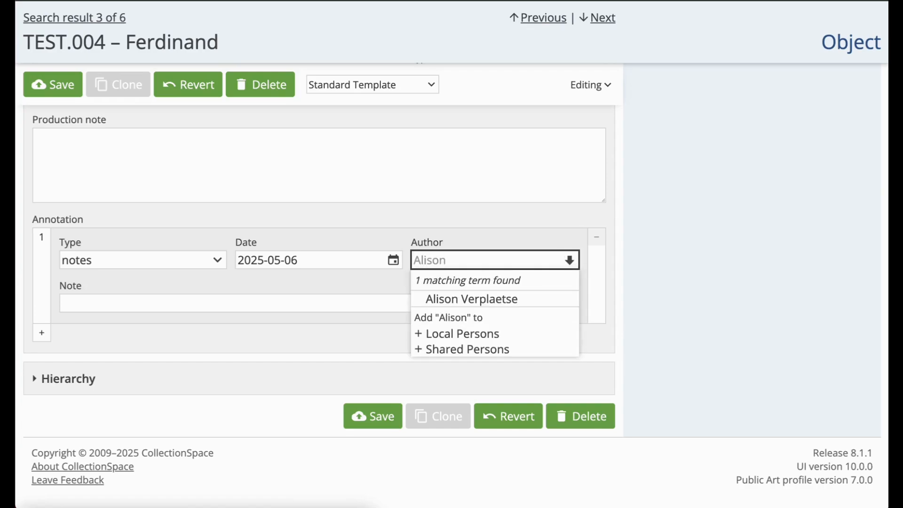
pyautogui.click(425, 299)
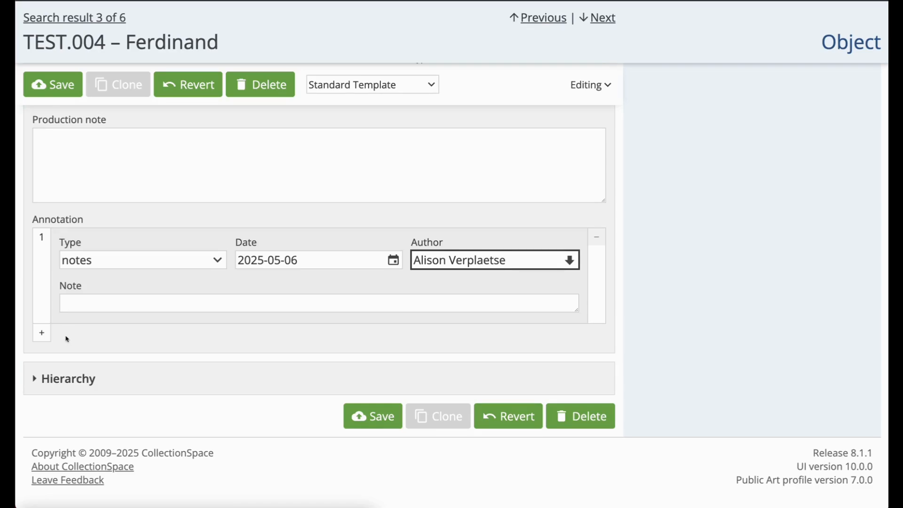
# Step: Add a second annotation of type condition note and save the object record
pyautogui.click(42, 334)
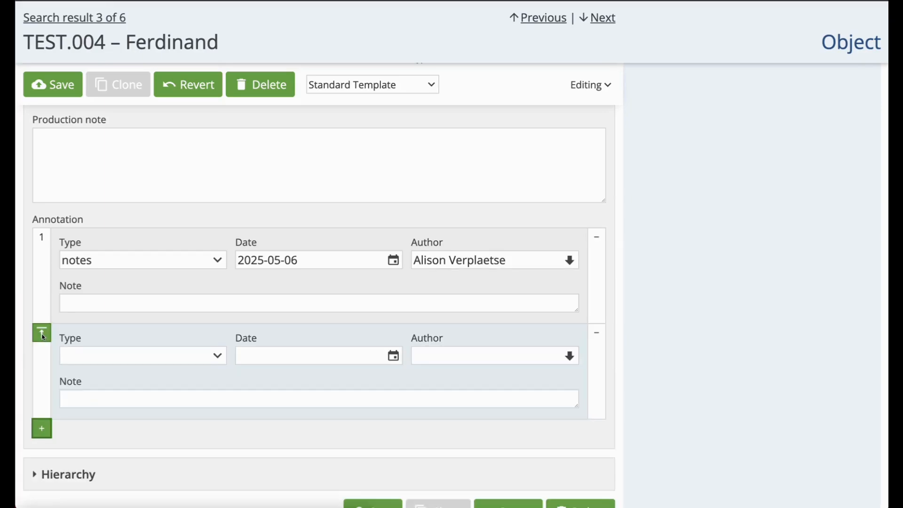
pyautogui.click(126, 360)
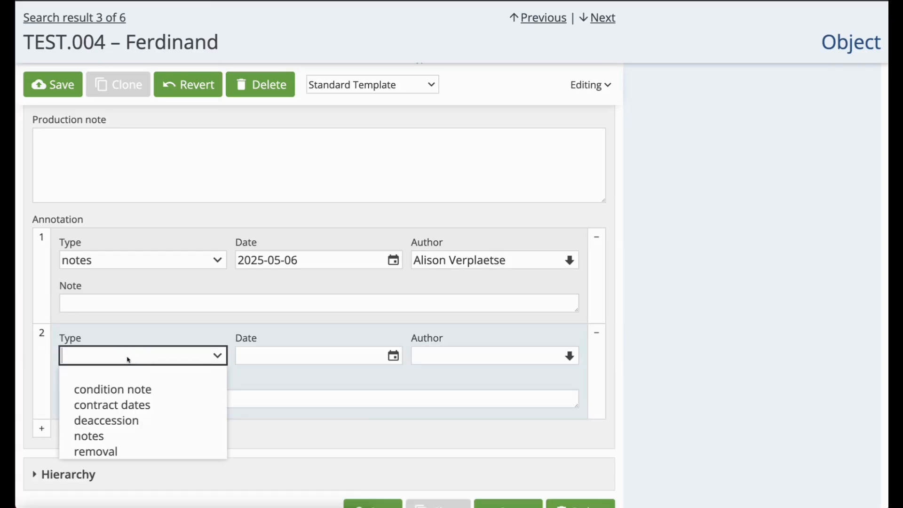
pyautogui.click(141, 393)
pyautogui.scroll(-1, 84, 377)
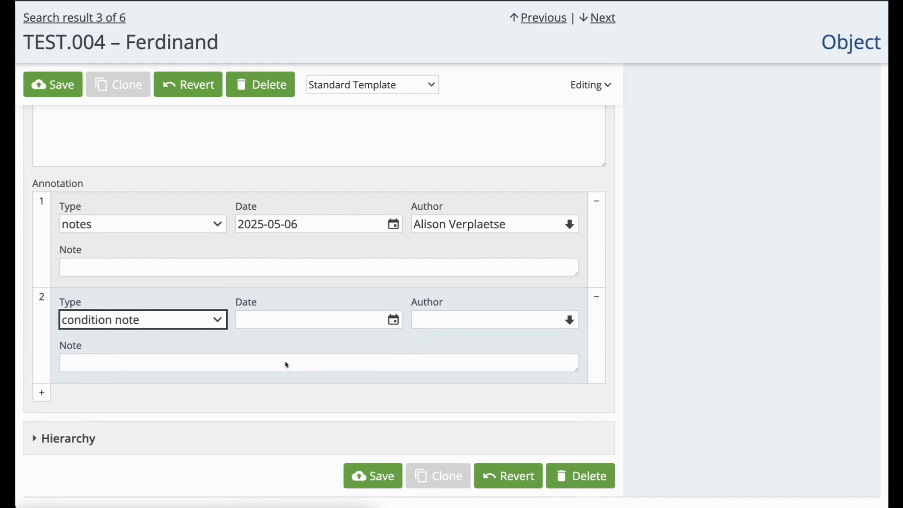
pyautogui.click(371, 475)
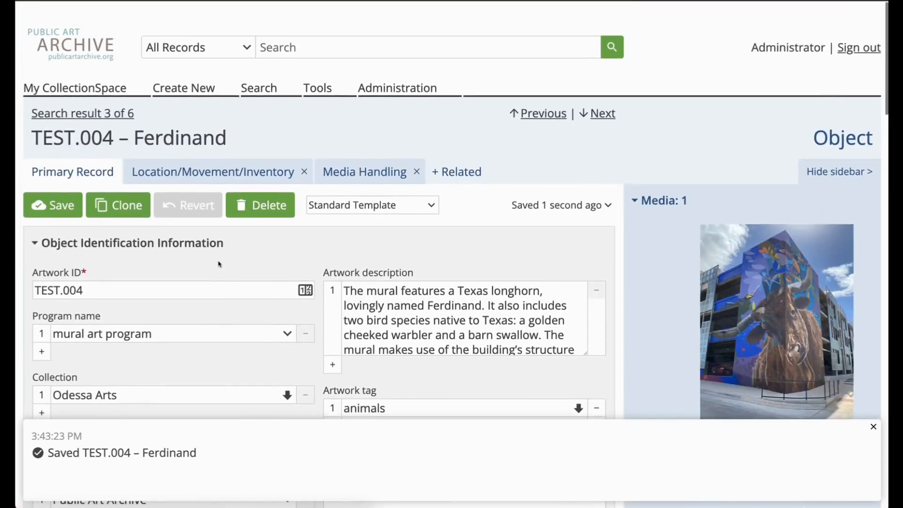
# Step: Start a new Deaccession record and review its fields from the deaccession information through the proposed exit details
pyautogui.click(459, 154)
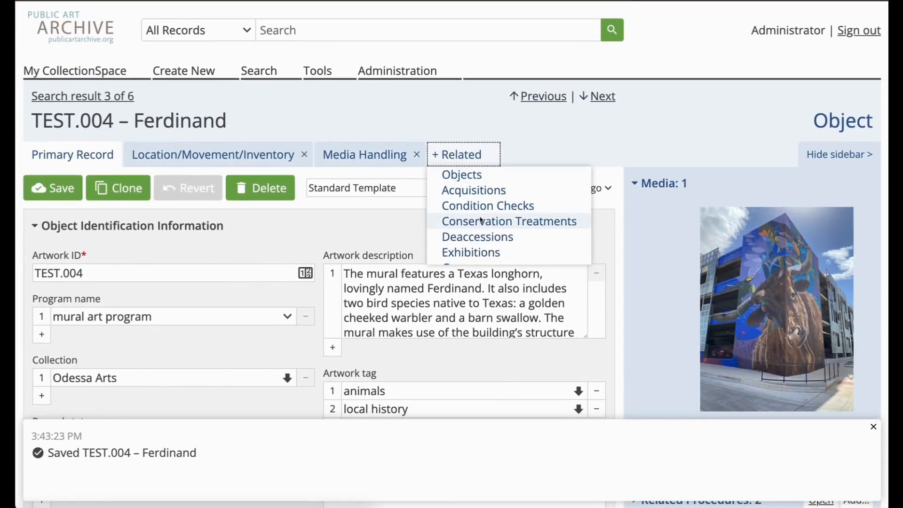
pyautogui.click(179, 76)
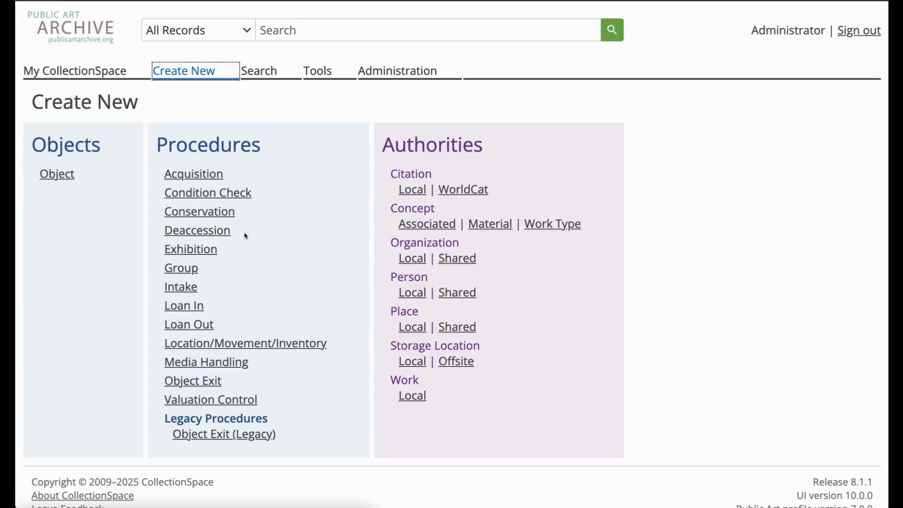
pyautogui.click(212, 234)
pyautogui.scroll(-3, 292, 292)
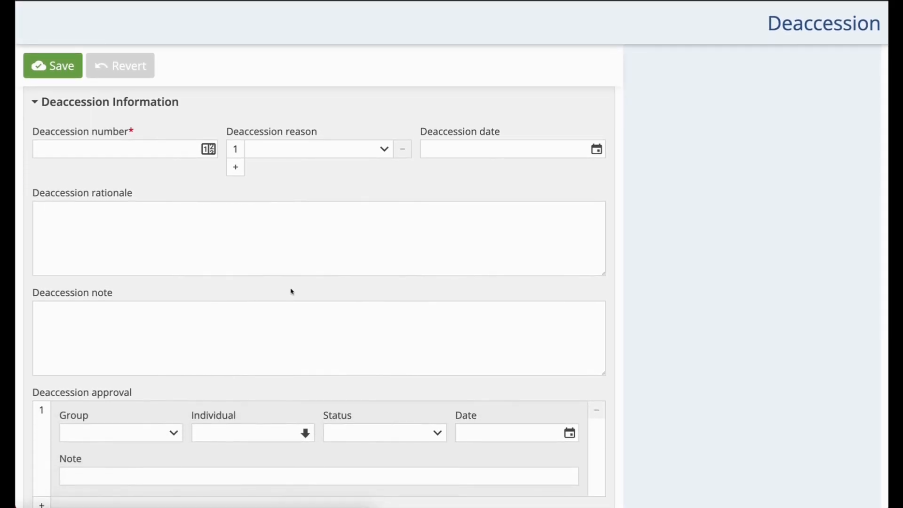
pyautogui.scroll(-5, 291, 292)
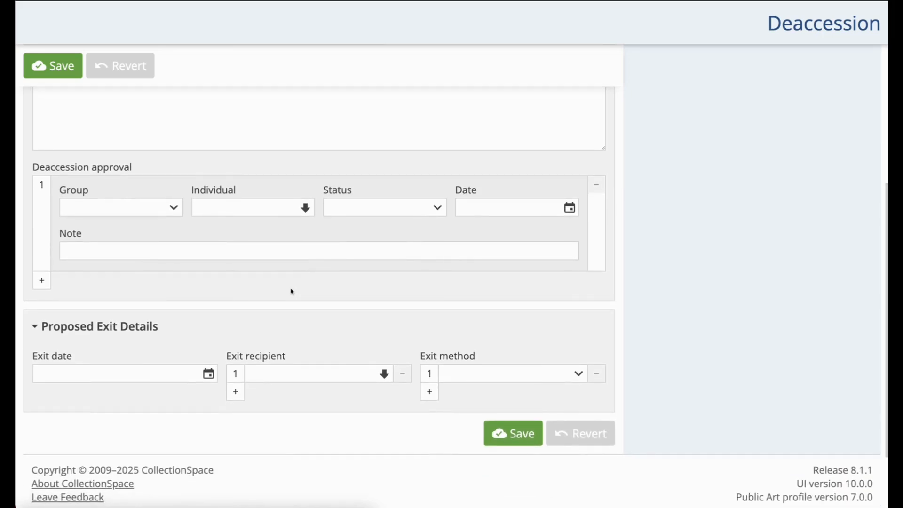
pyautogui.scroll(3, 292, 291)
pyautogui.scroll(4, 291, 291)
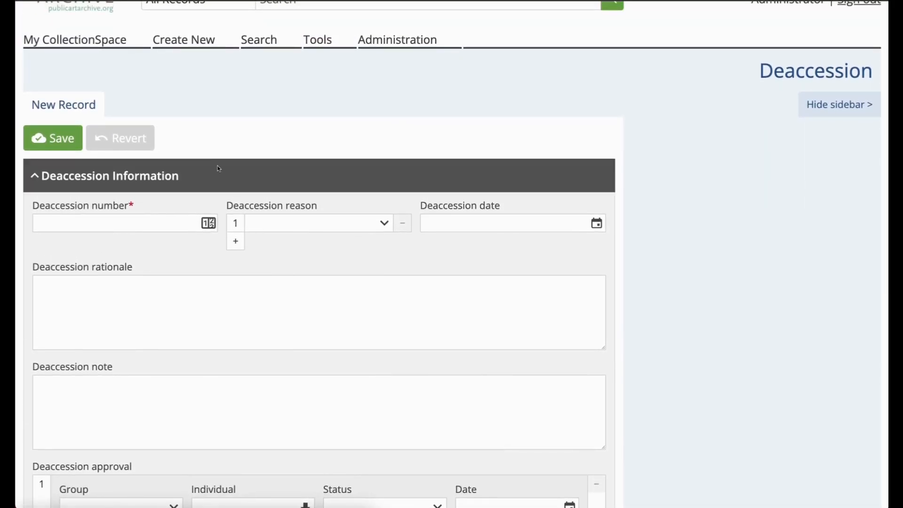
# Step: Start a new Object Exit record and review its fields from the exit information through the approval status and sale information
pyautogui.click(182, 47)
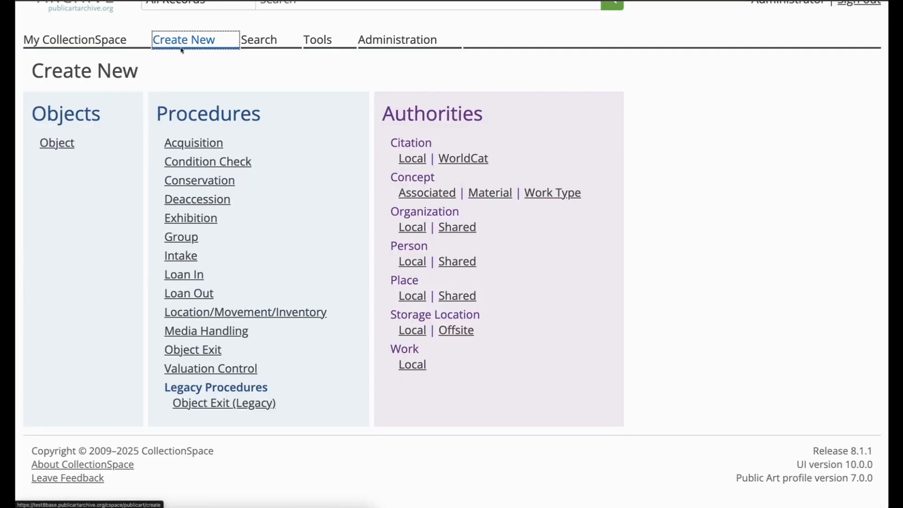
pyautogui.click(195, 351)
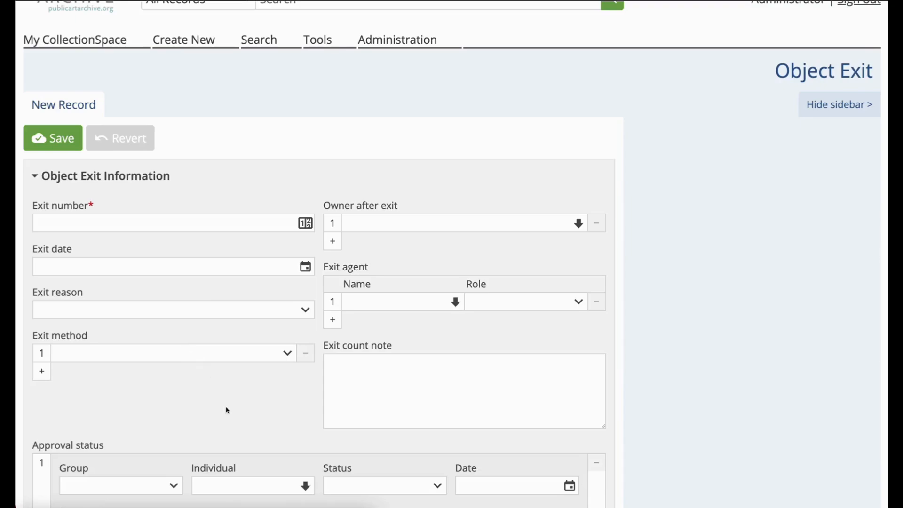
pyautogui.scroll(-2, 222, 416)
pyautogui.scroll(-5, 223, 416)
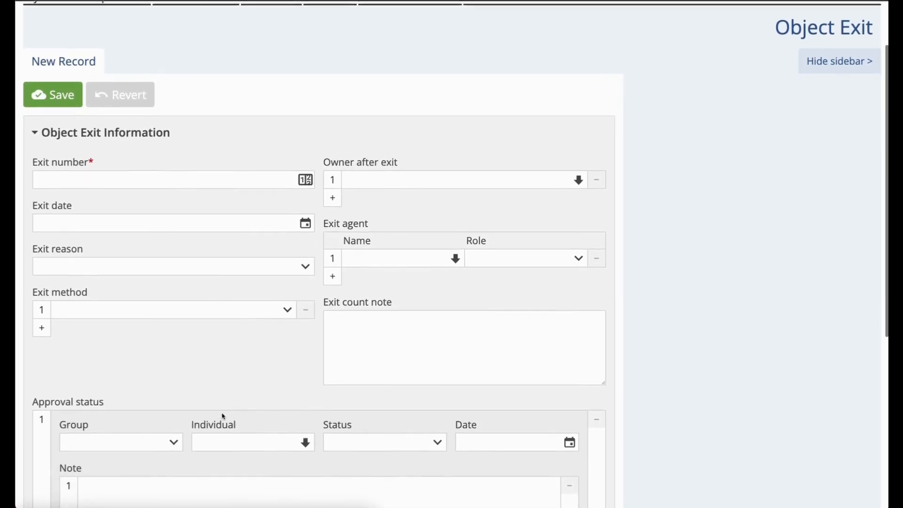
pyautogui.scroll(-5, 222, 413)
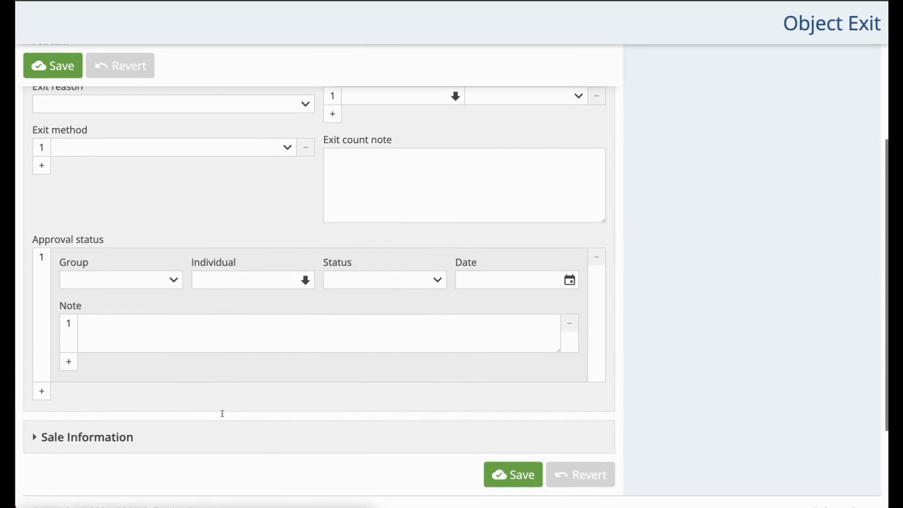
pyautogui.scroll(4, 199, 422)
pyautogui.scroll(3, 198, 422)
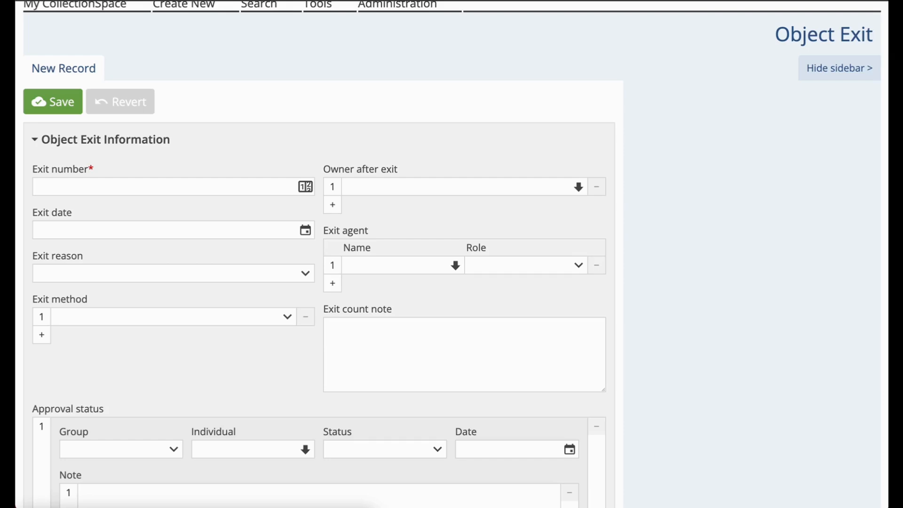
# Step: Examine the full set of exit reasons available for the new Object Exit record
pyautogui.click(48, 275)
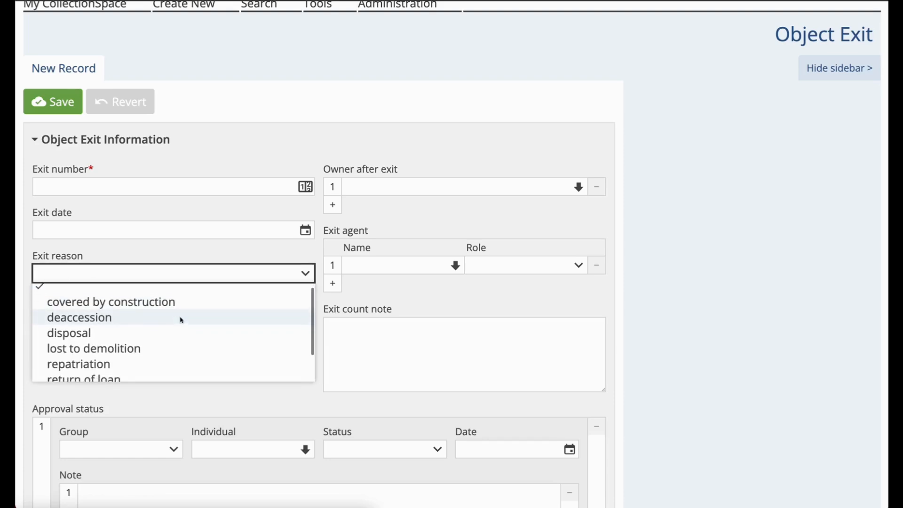
pyautogui.scroll(-3, 182, 320)
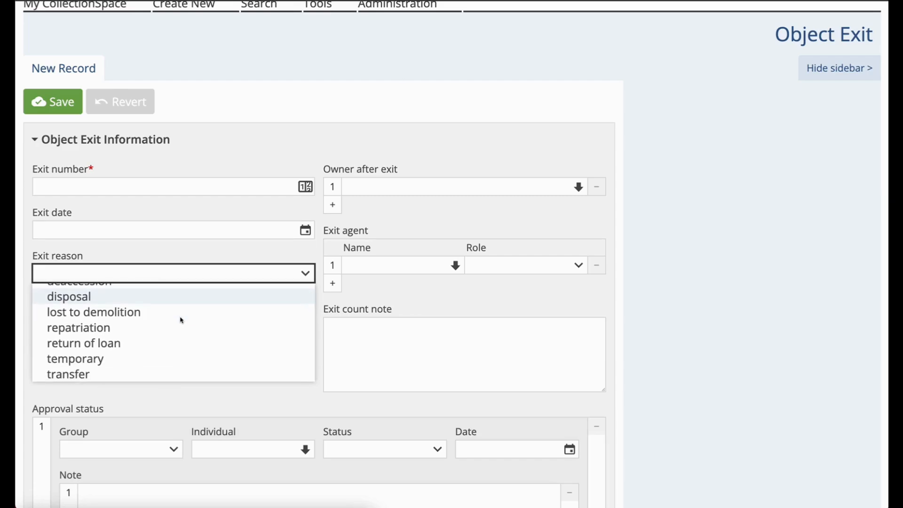
pyautogui.scroll(3, 181, 320)
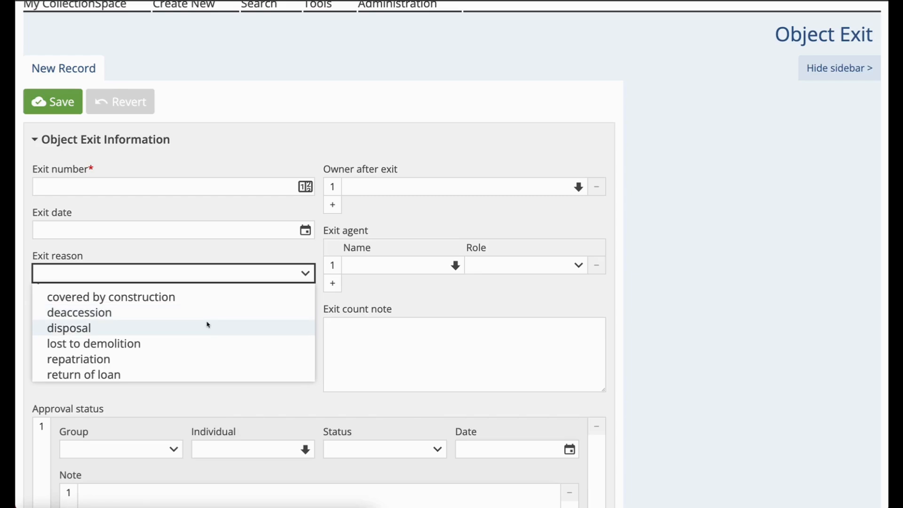
pyautogui.scroll(-2, 208, 325)
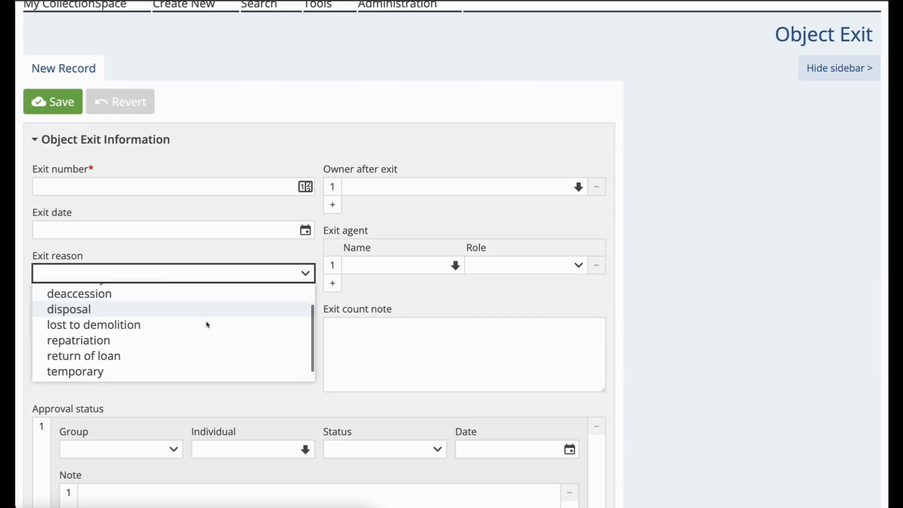
pyautogui.scroll(3, 208, 325)
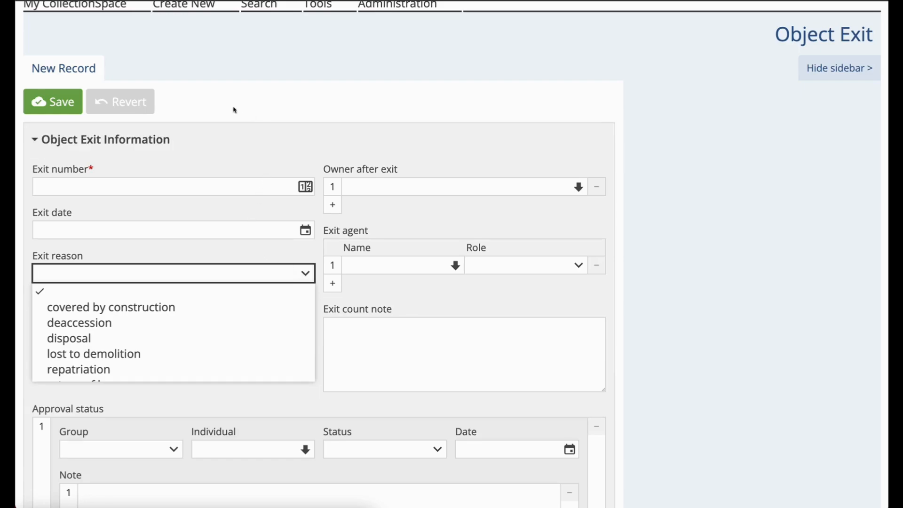
# Step: Leave the unsaved Object Exit record and return to the overview of record types that can be created
pyautogui.scroll(1, 234, 109)
pyautogui.scroll(2, 234, 110)
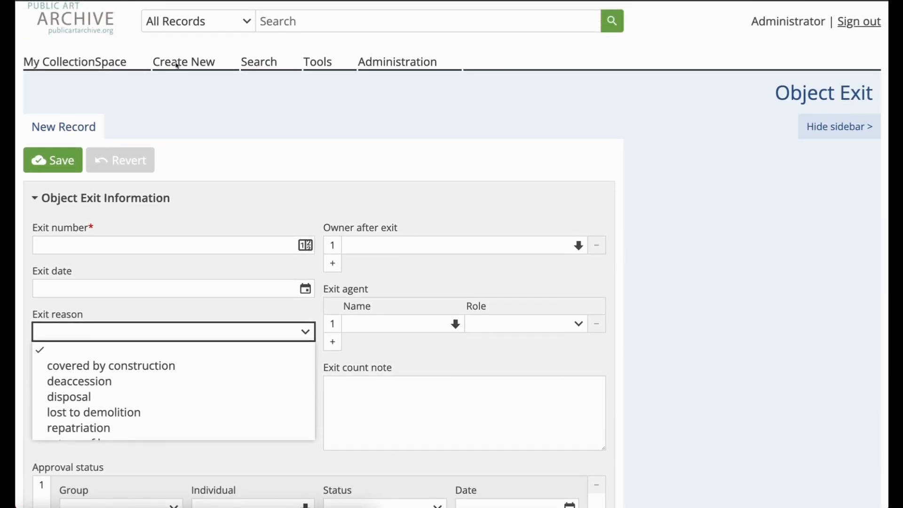
pyautogui.click(175, 65)
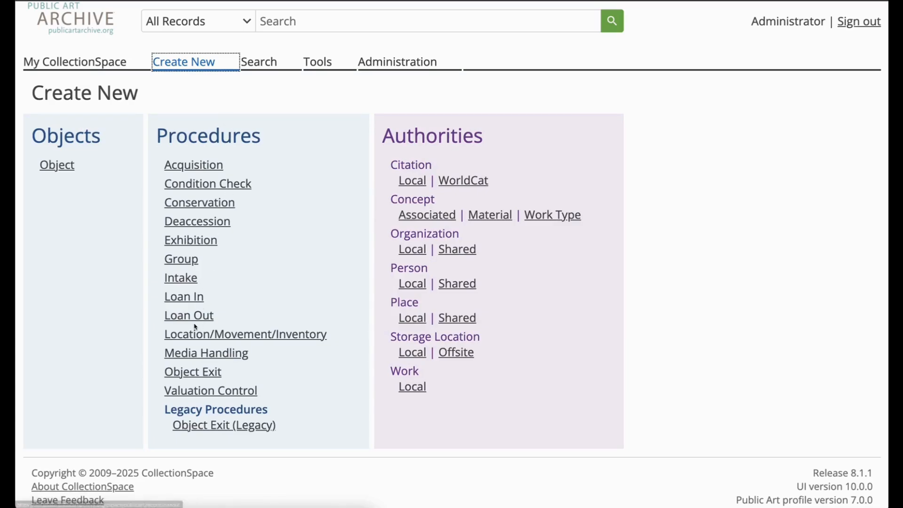